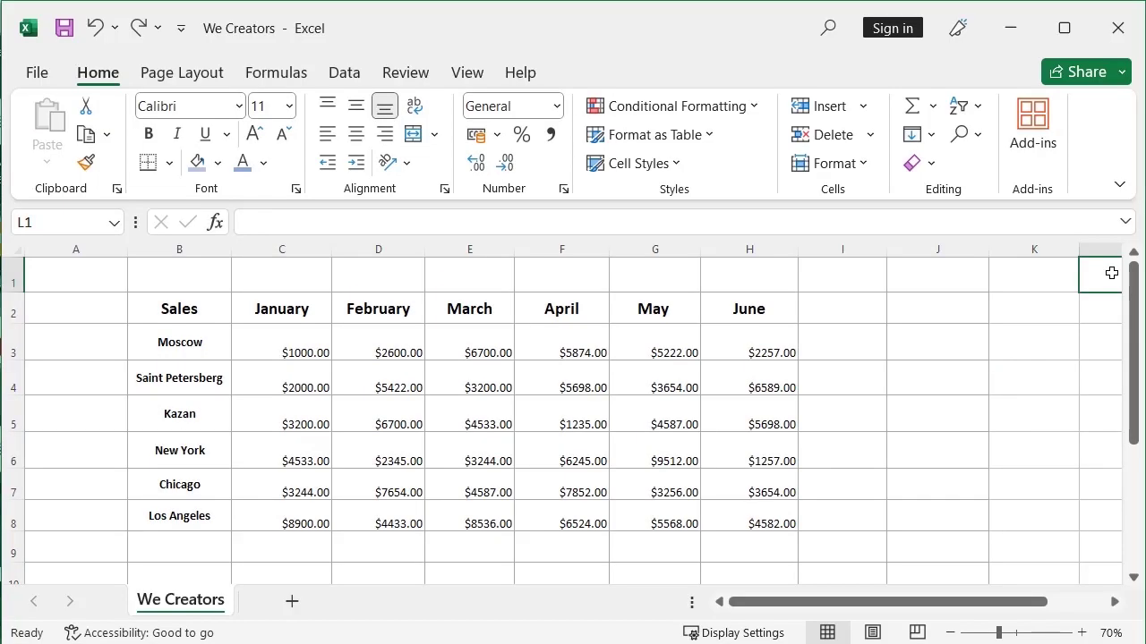
# Merge and center cells C1:E1 above the January, February and March headings
pyautogui.click(300, 288)
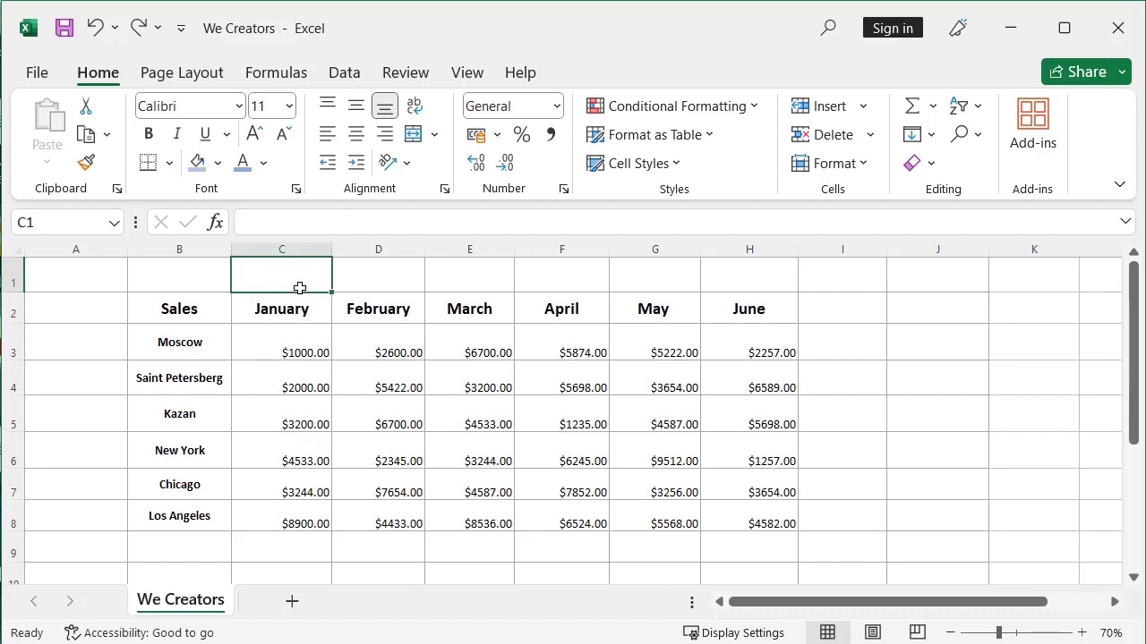
pyautogui.moveTo(304, 288); pyautogui.dragTo(433, 267)
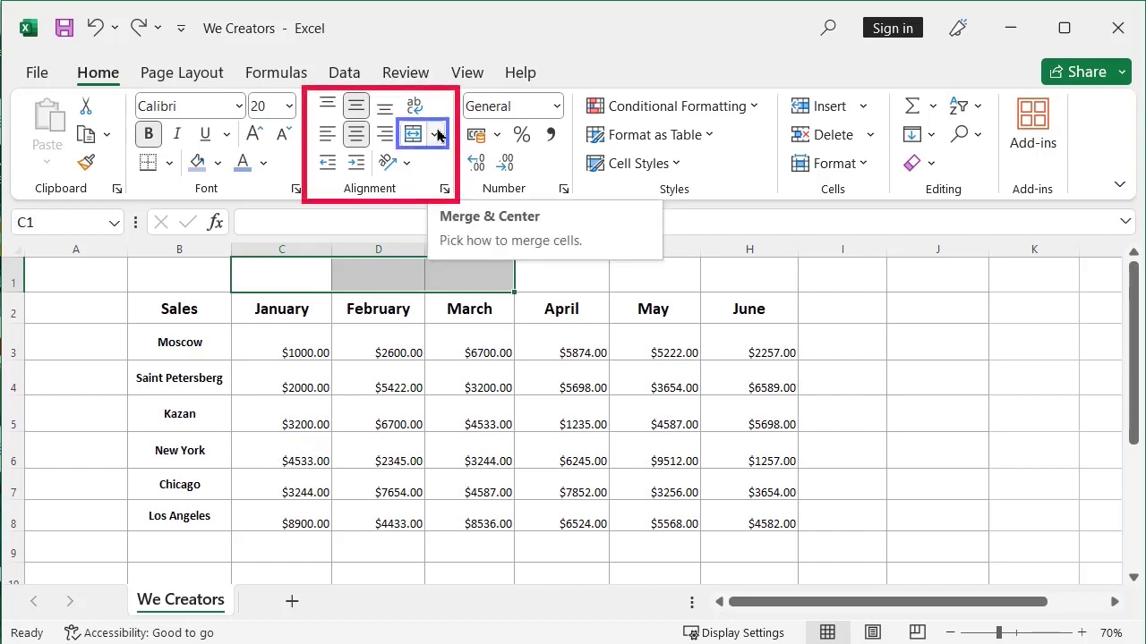
pyautogui.click(437, 134)
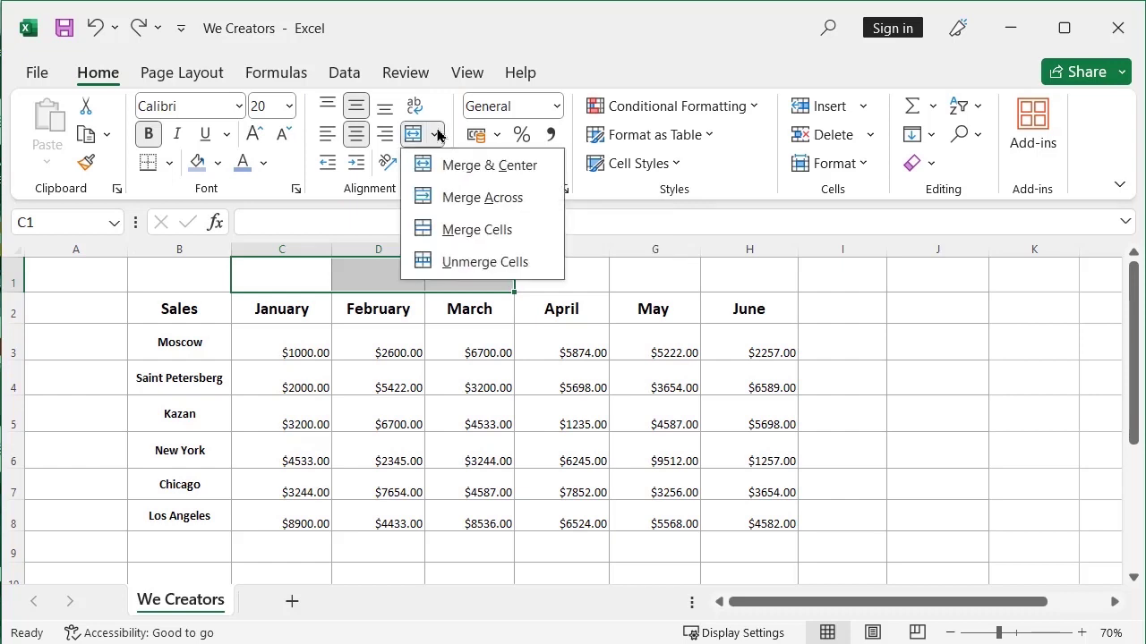
pyautogui.click(550, 168)
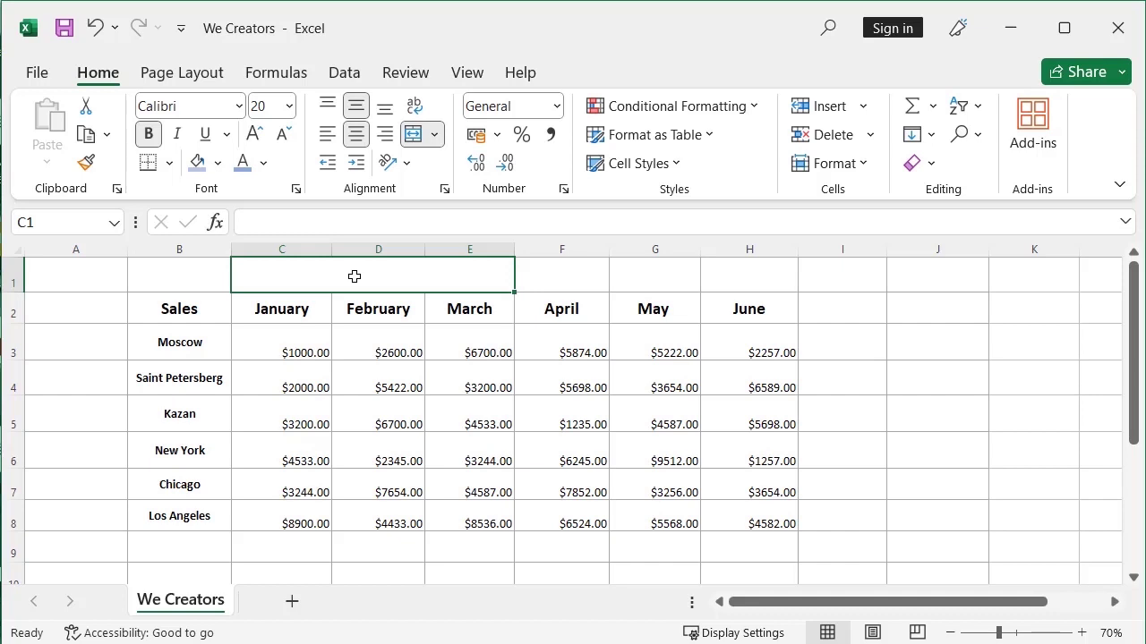
# Enter "Quarter 1" in the merged cell above January to March and fill it light blue
pyautogui.write('Qu')
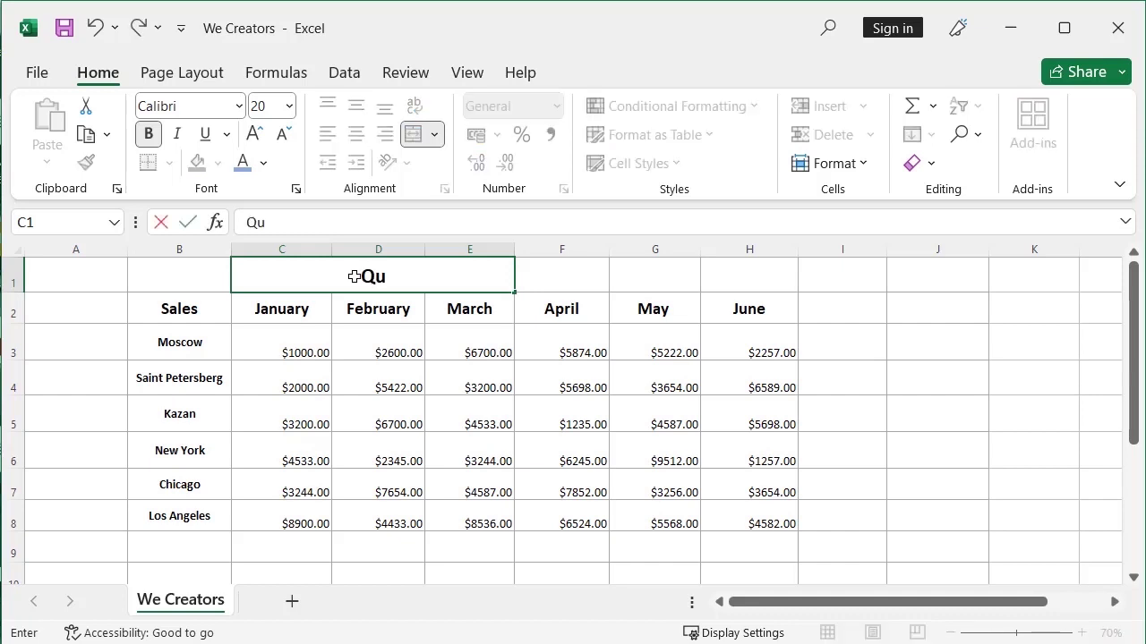
pyautogui.write('arter')
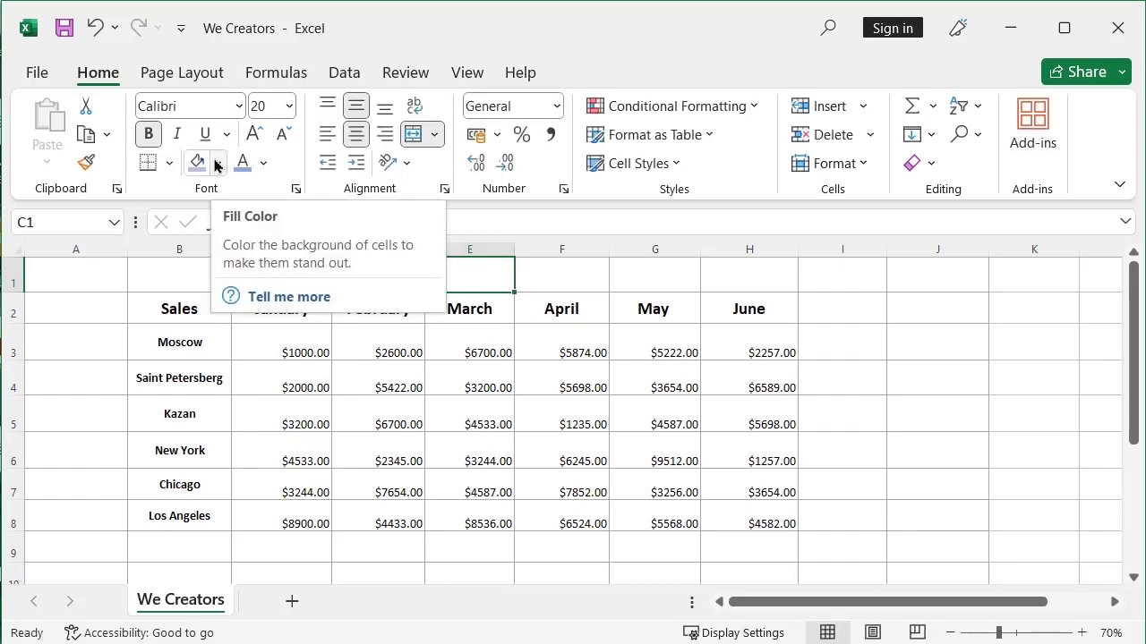
pyautogui.click(216, 163)
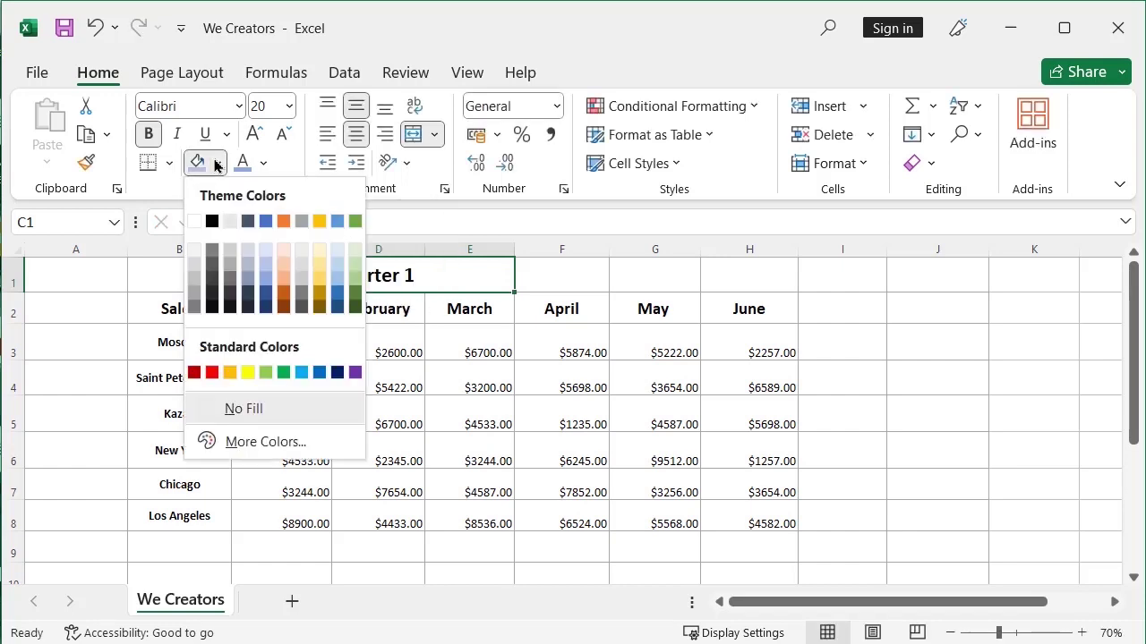
pyautogui.click(264, 272)
# Merge cells F1:H1 above April, May and June using Merge Cells, without centering
pyautogui.click(562, 287)
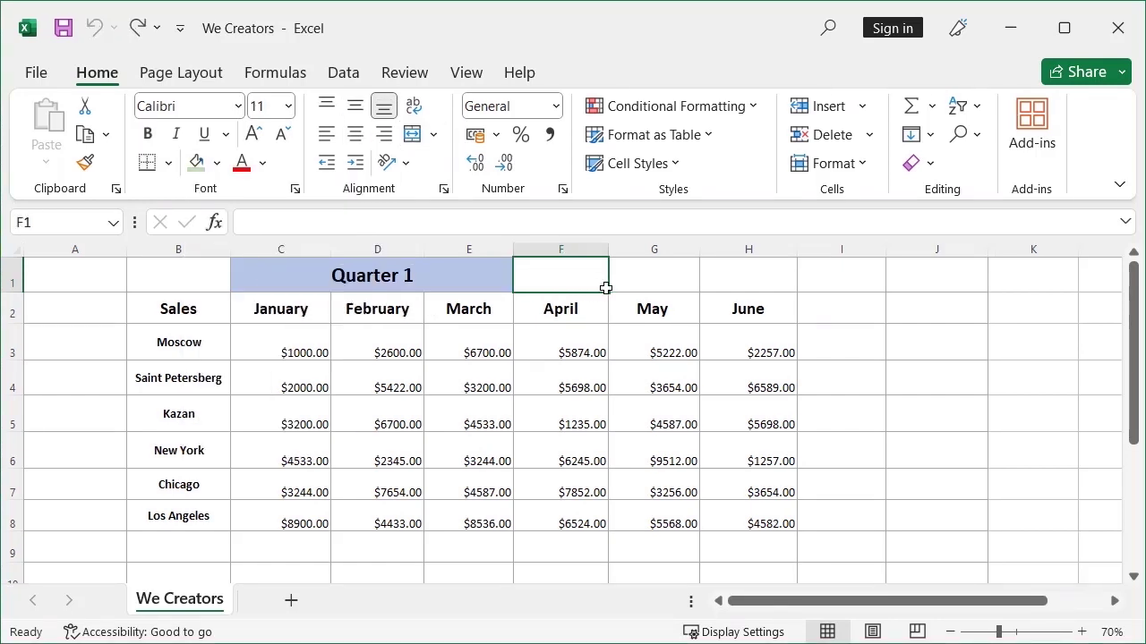
pyautogui.moveTo(606, 287); pyautogui.dragTo(736, 274)
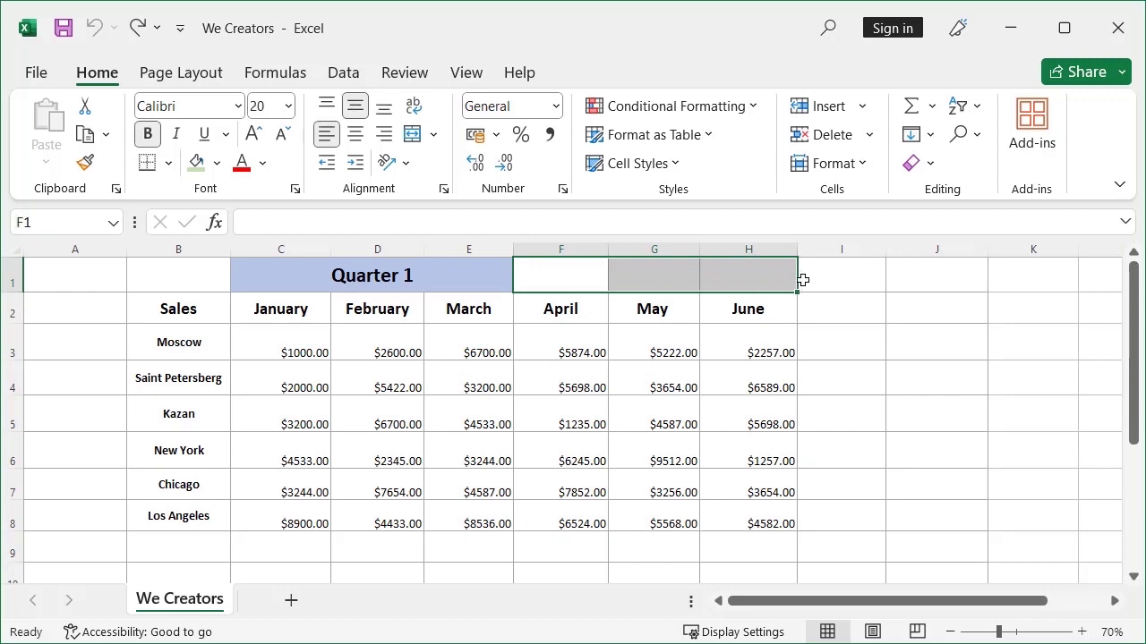
pyautogui.click(433, 135)
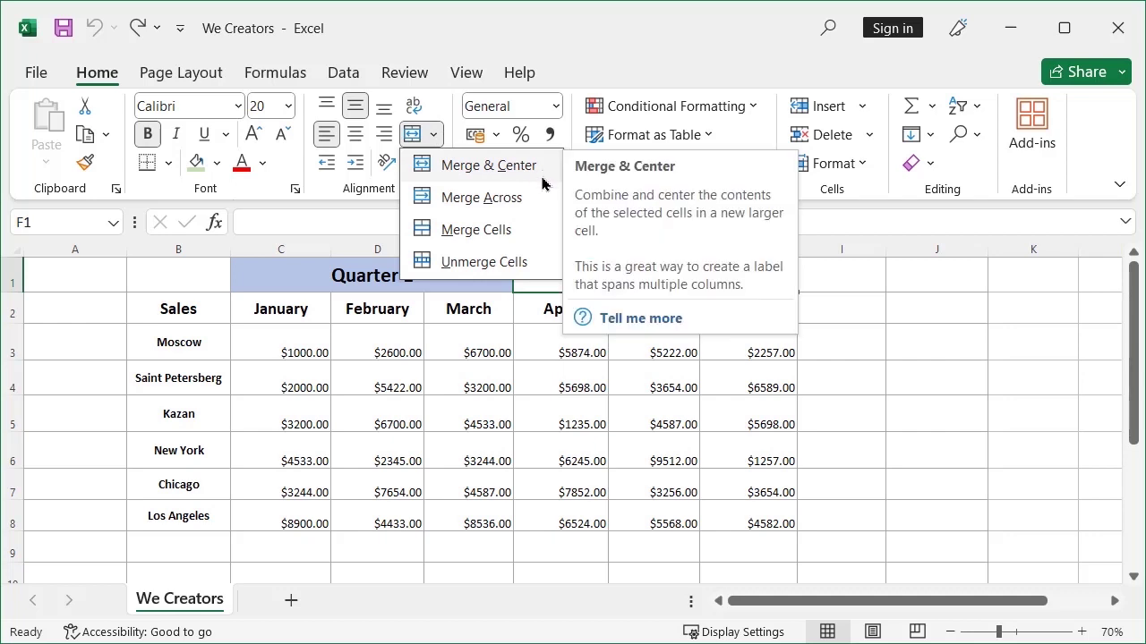
pyautogui.click(544, 240)
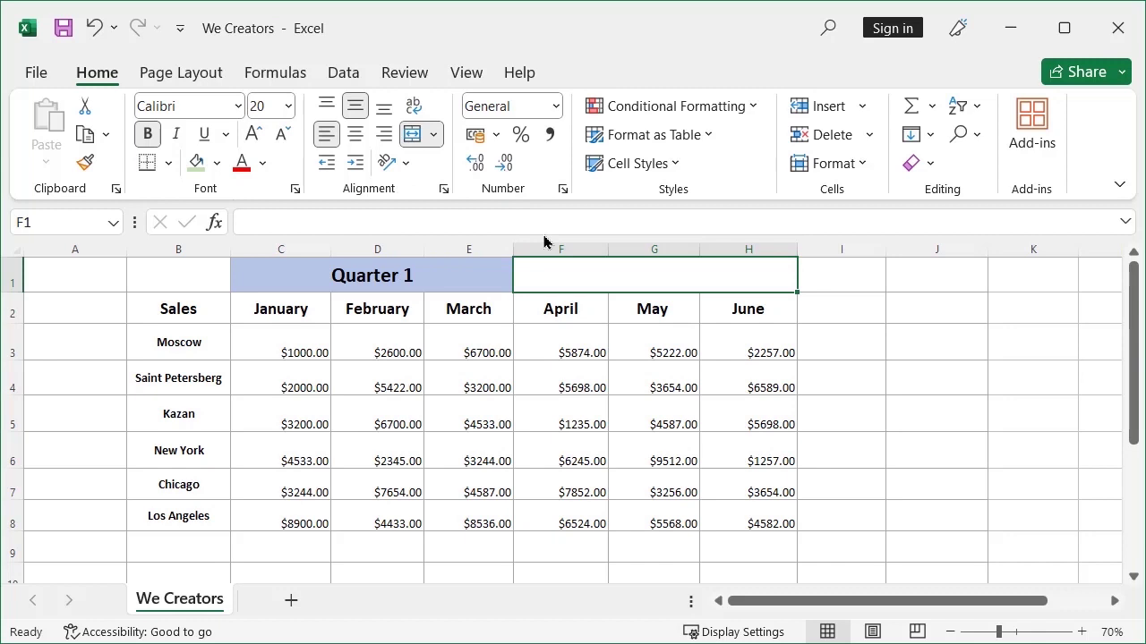
pyautogui.click(1104, 283)
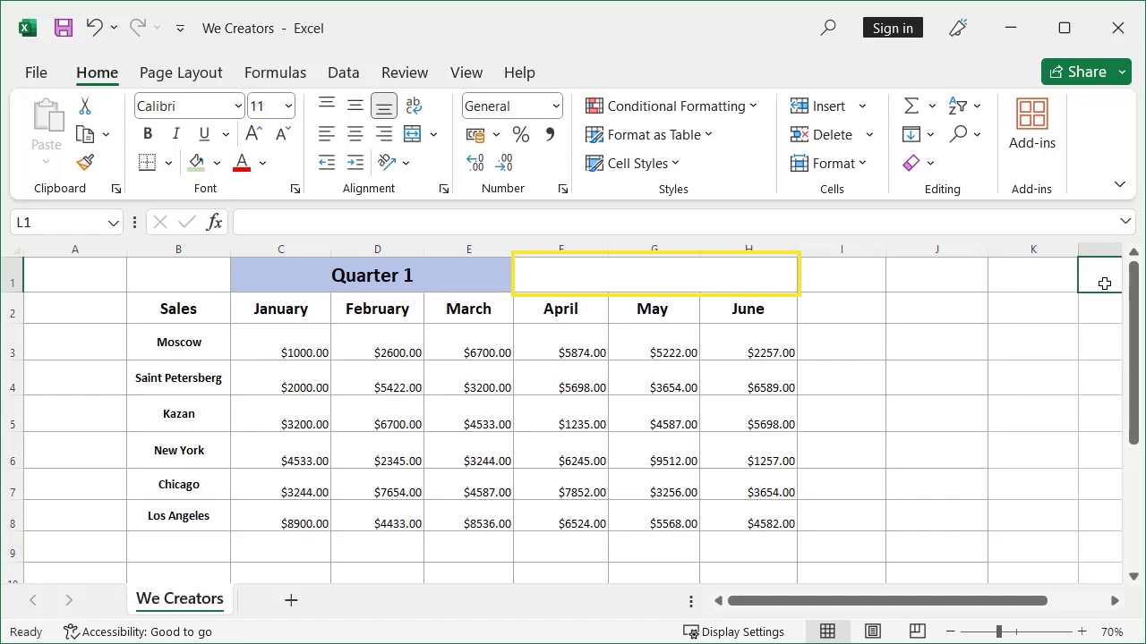
# Enter "Quarter 2" in the merged cell above April to June and fill it light green
pyautogui.click(671, 289)
pyautogui.write('Quarter')
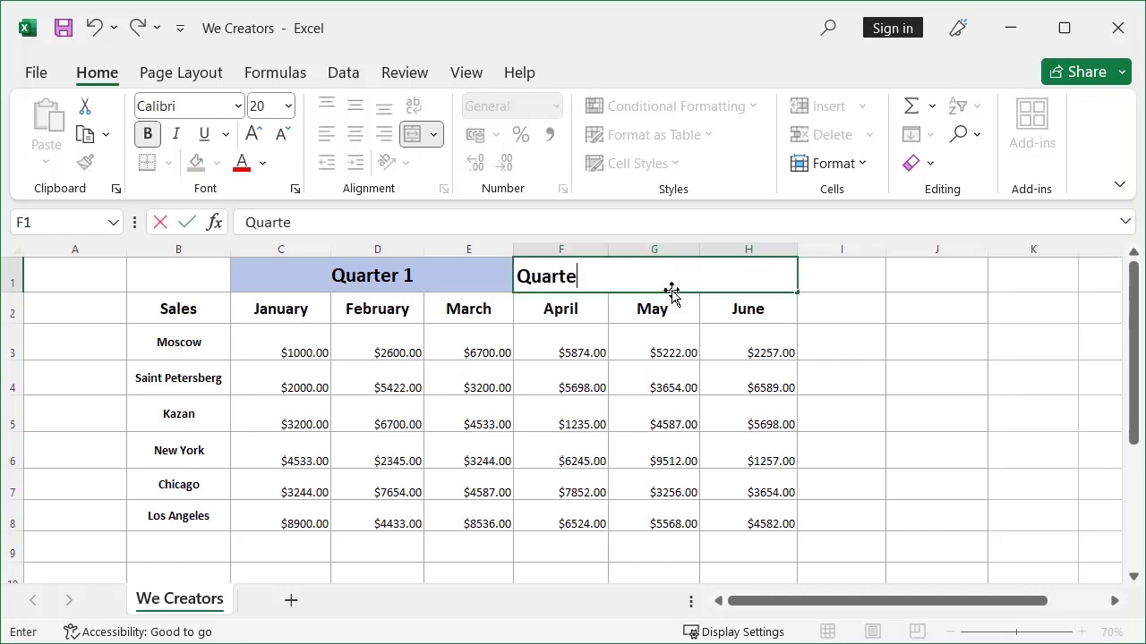
pyautogui.write(' 2')
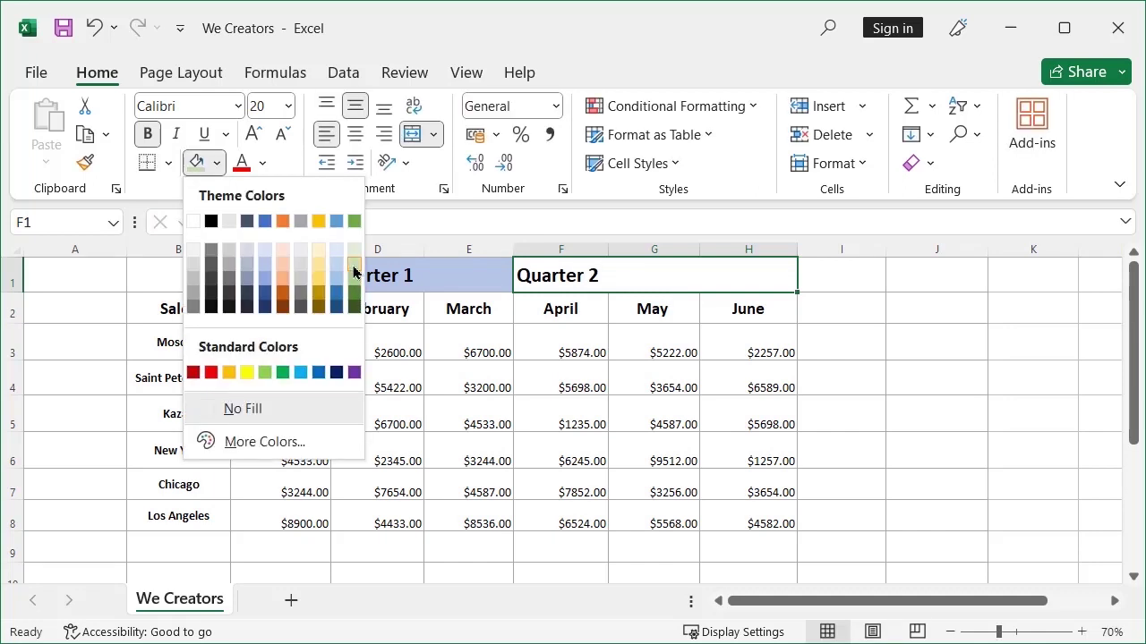
pyautogui.click(354, 267)
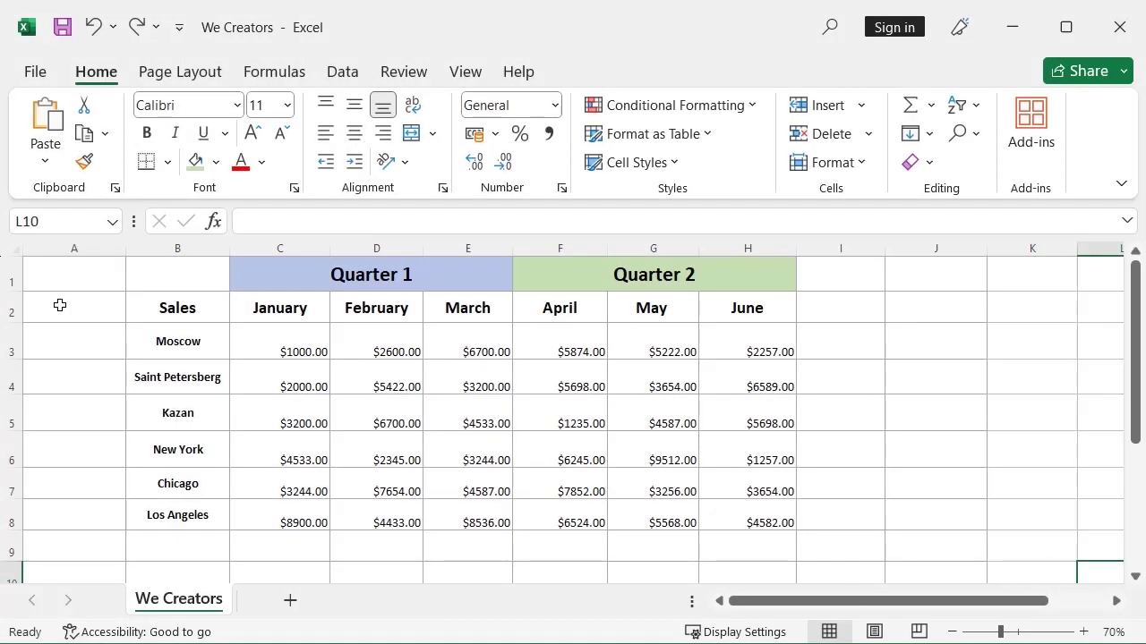
# Merge and center cells A3:A5 beside Moscow, Saint Petersberg and Kazan, and enter "Russia" there
pyautogui.moveTo(61, 339); pyautogui.dragTo(81, 415)
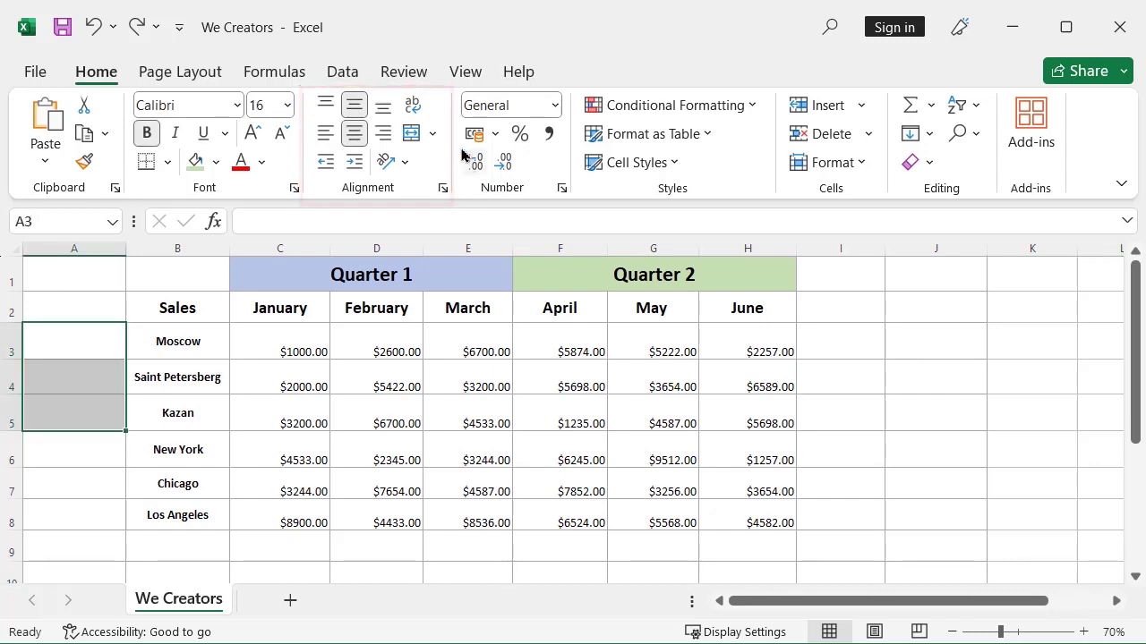
pyautogui.click(435, 133)
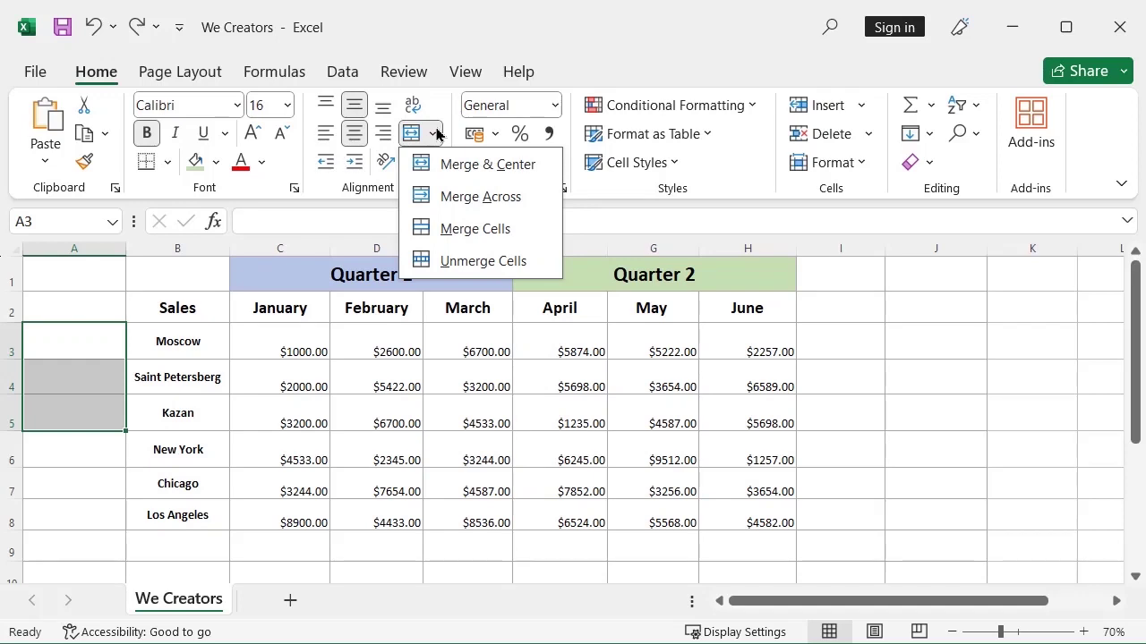
pyautogui.click(549, 170)
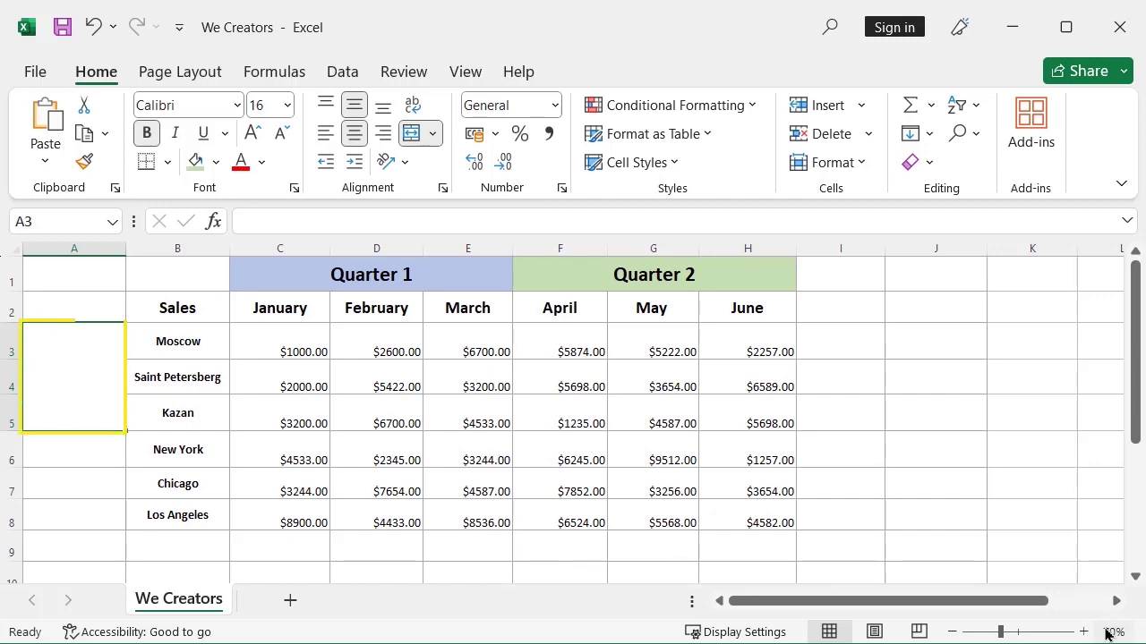
pyautogui.write('Russia')
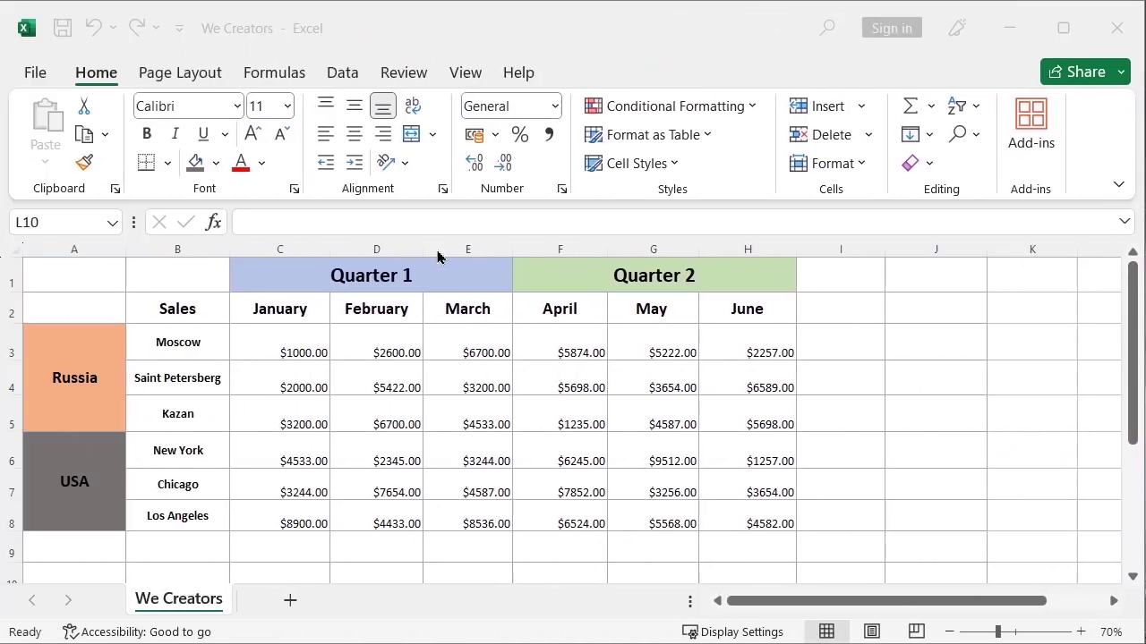
# Unmerge the Quarter 1 header back into separate cells and select them individually to check the split
pyautogui.click(453, 279)
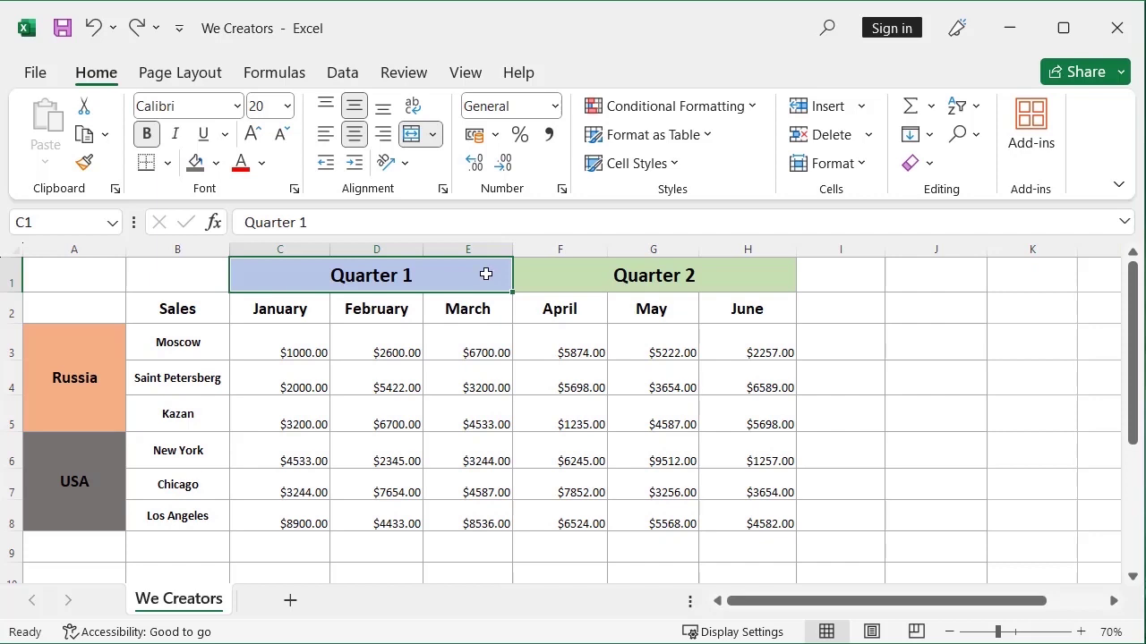
pyautogui.click(433, 135)
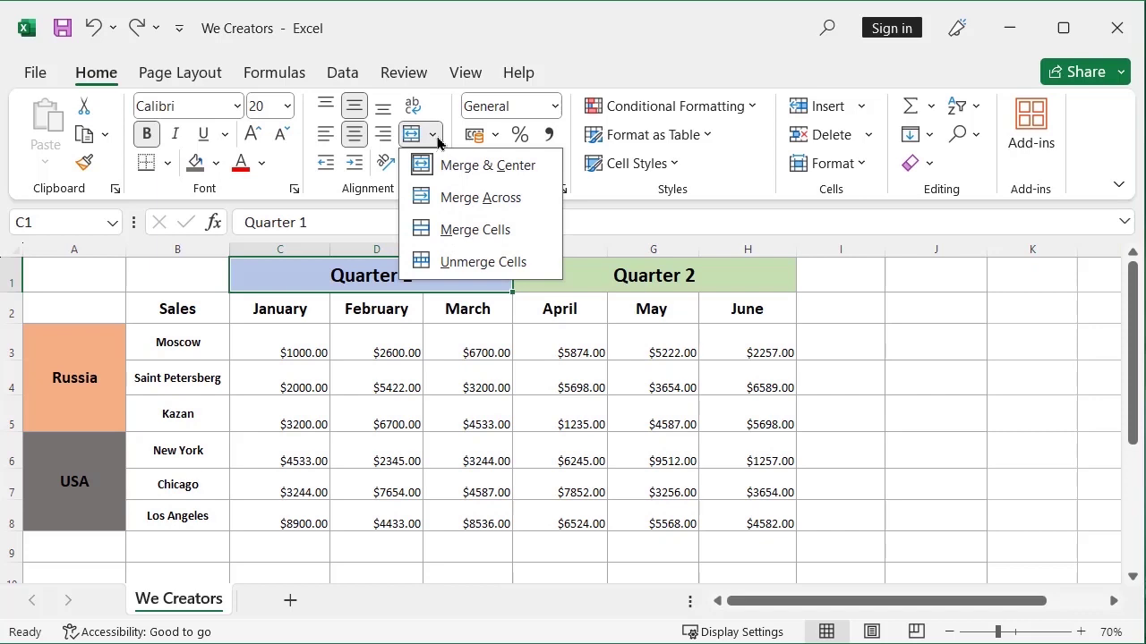
pyautogui.click(537, 262)
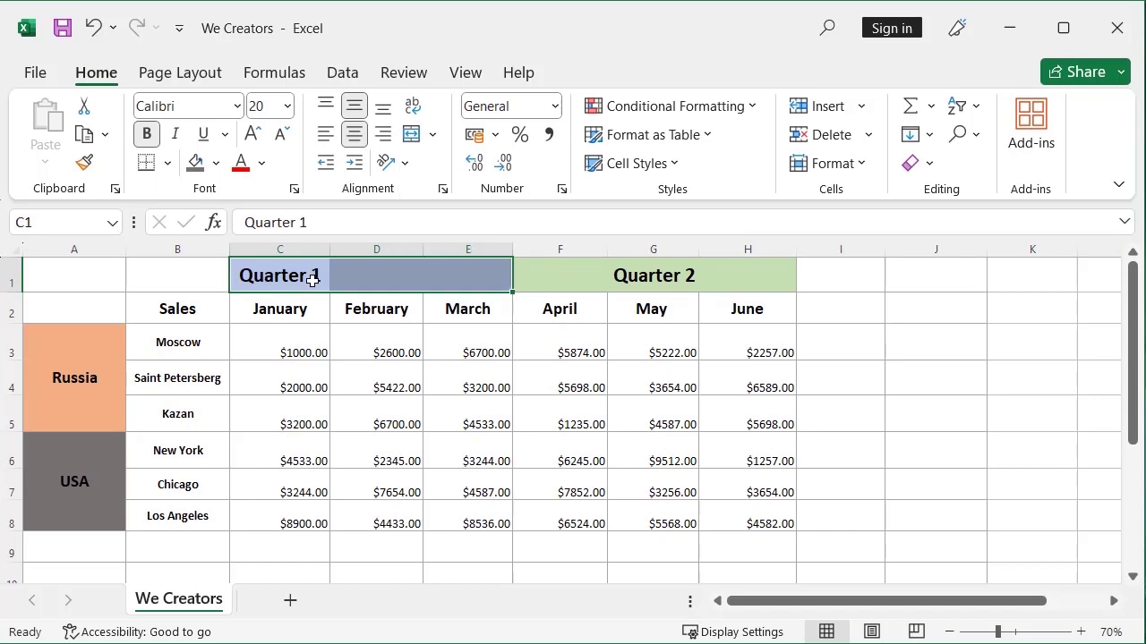
pyautogui.click(312, 281)
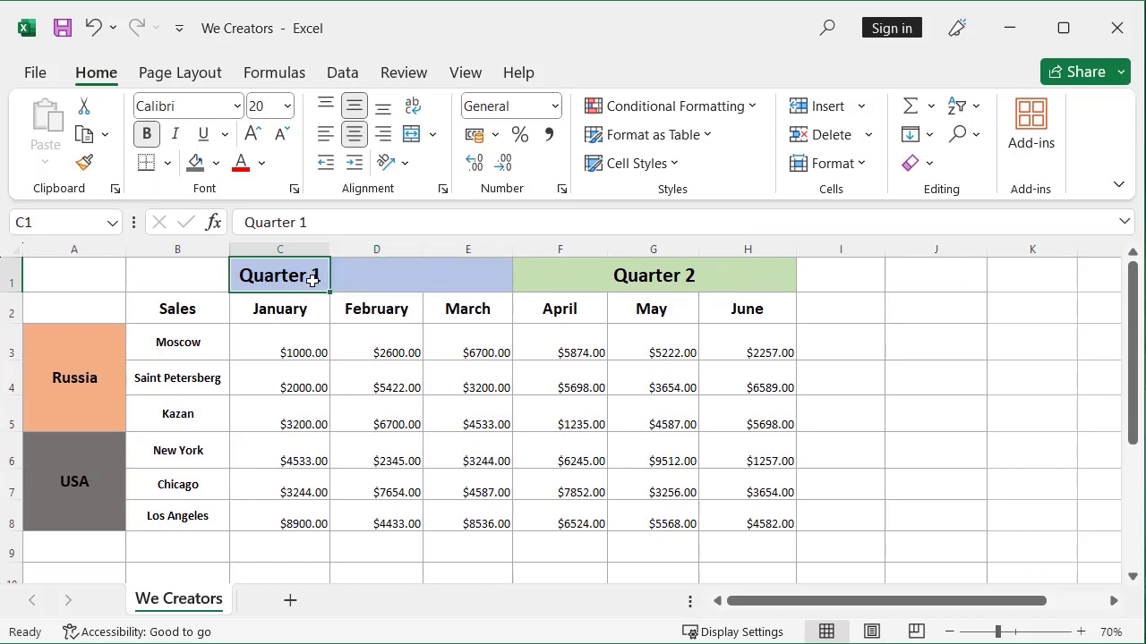
pyautogui.click(356, 279)
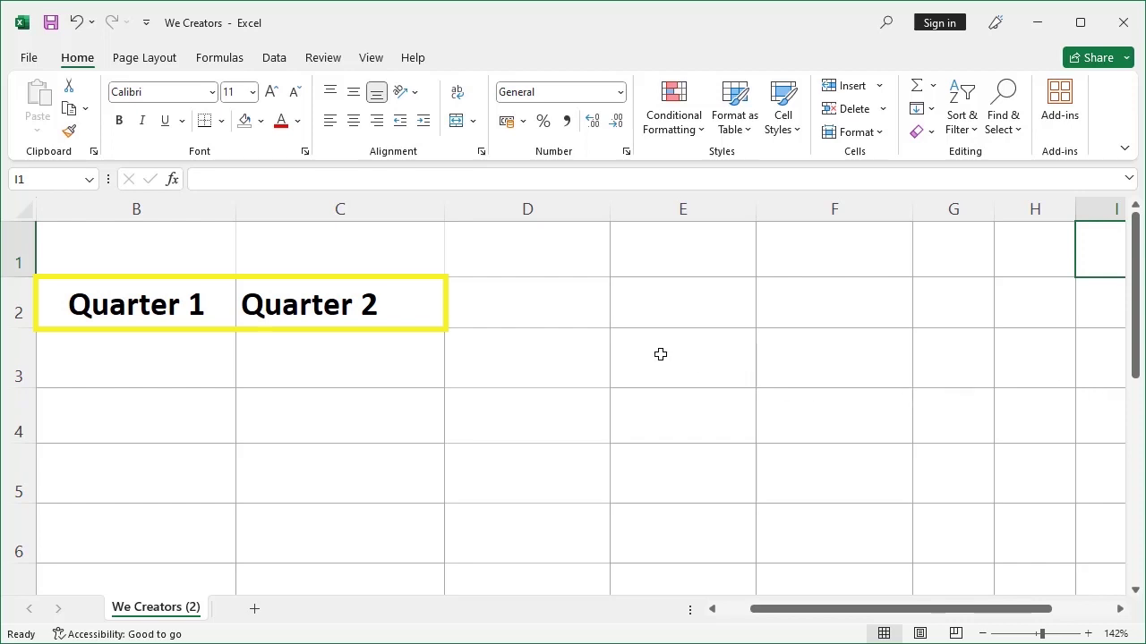
# Merge and center the Quarter 1 and Quarter 2 cells B2:C2, accepting that only the upper-left value is kept
pyautogui.click(187, 295)
pyautogui.moveTo(230, 302); pyautogui.dragTo(358, 304)
pyautogui.click(473, 120)
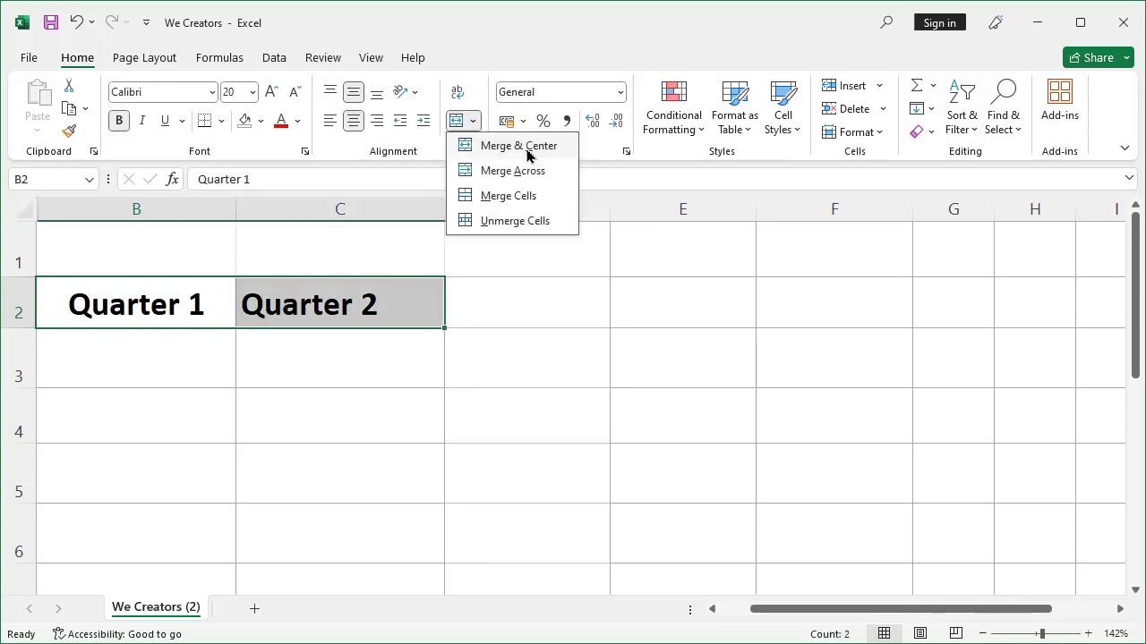
pyautogui.click(530, 147)
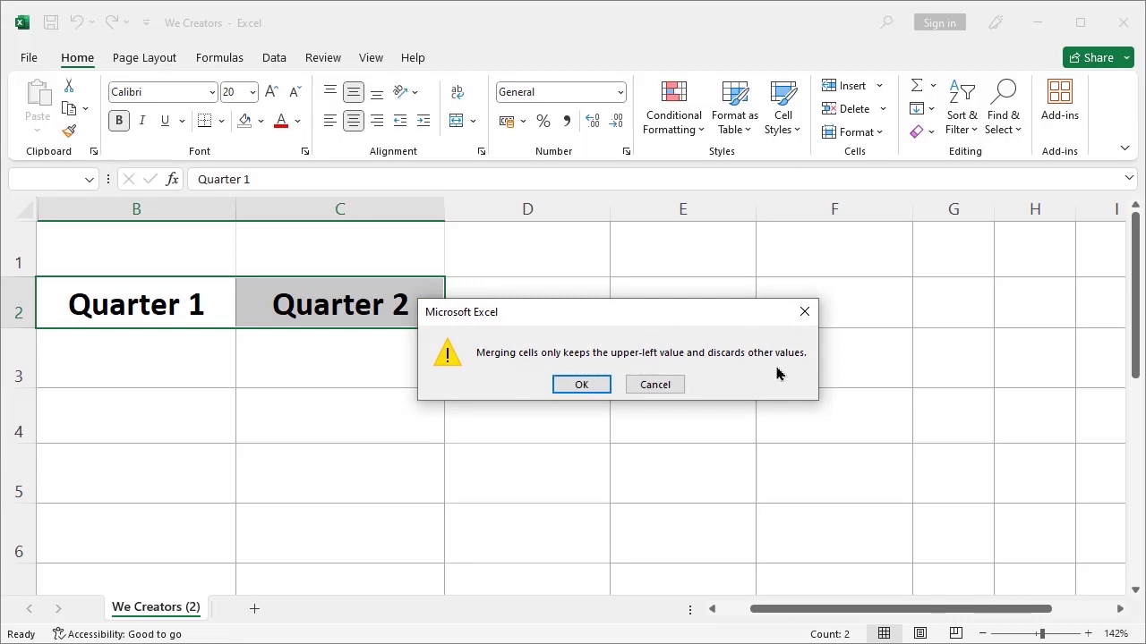
pyautogui.click(582, 384)
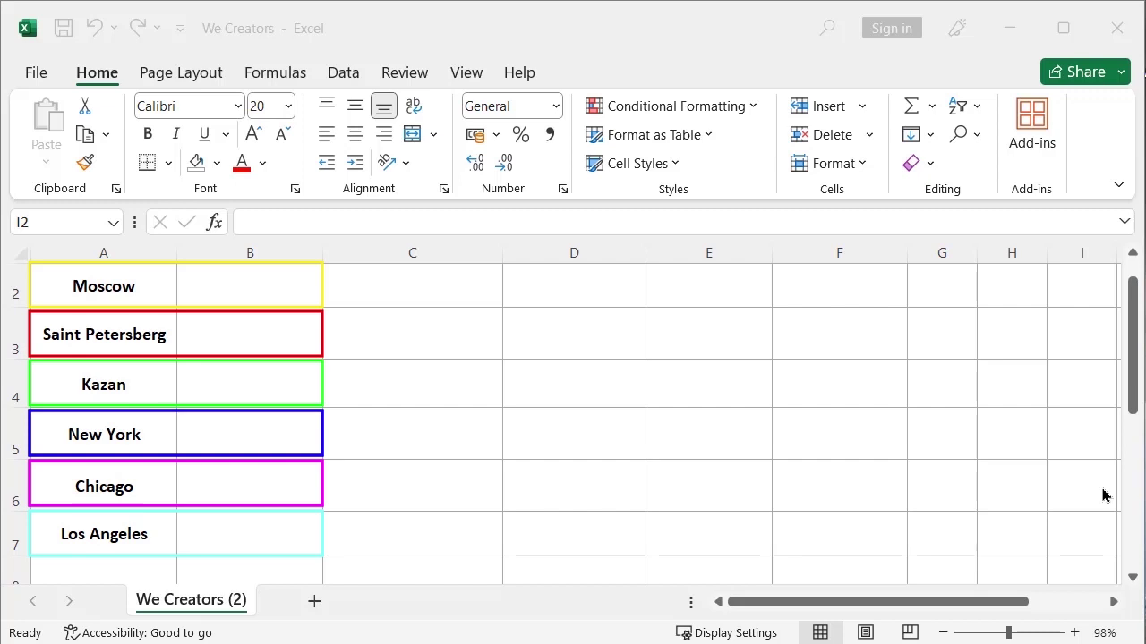
# Merge each city row in A2:B7 separately across columns A and B using Merge Across
pyautogui.moveTo(106, 286); pyautogui.dragTo(246, 552)
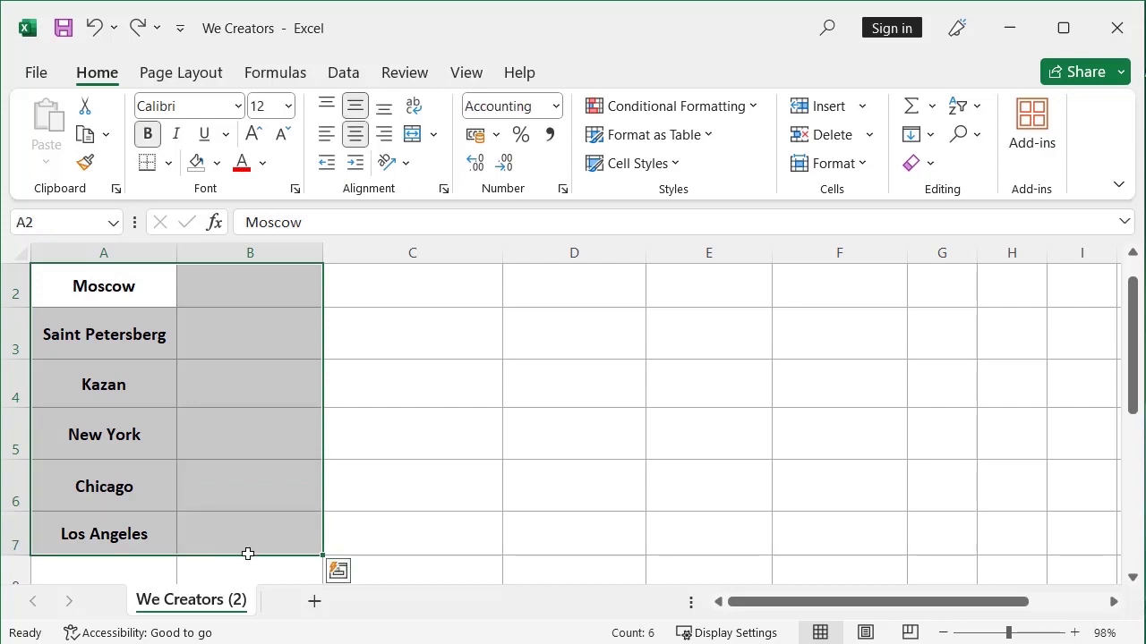
pyautogui.click(434, 135)
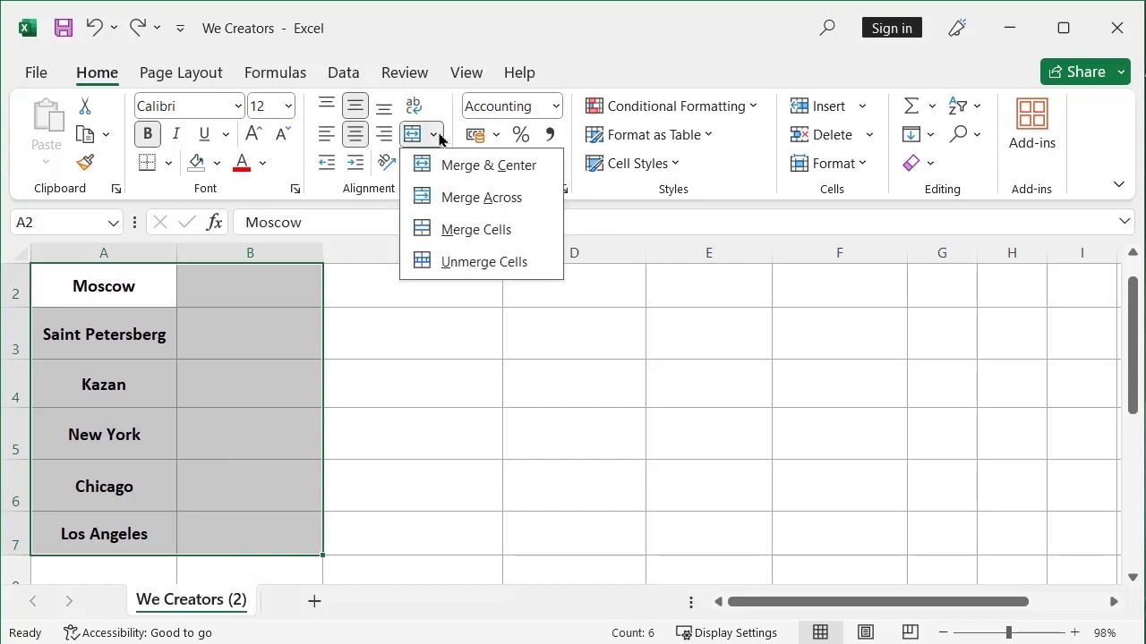
pyautogui.click(482, 198)
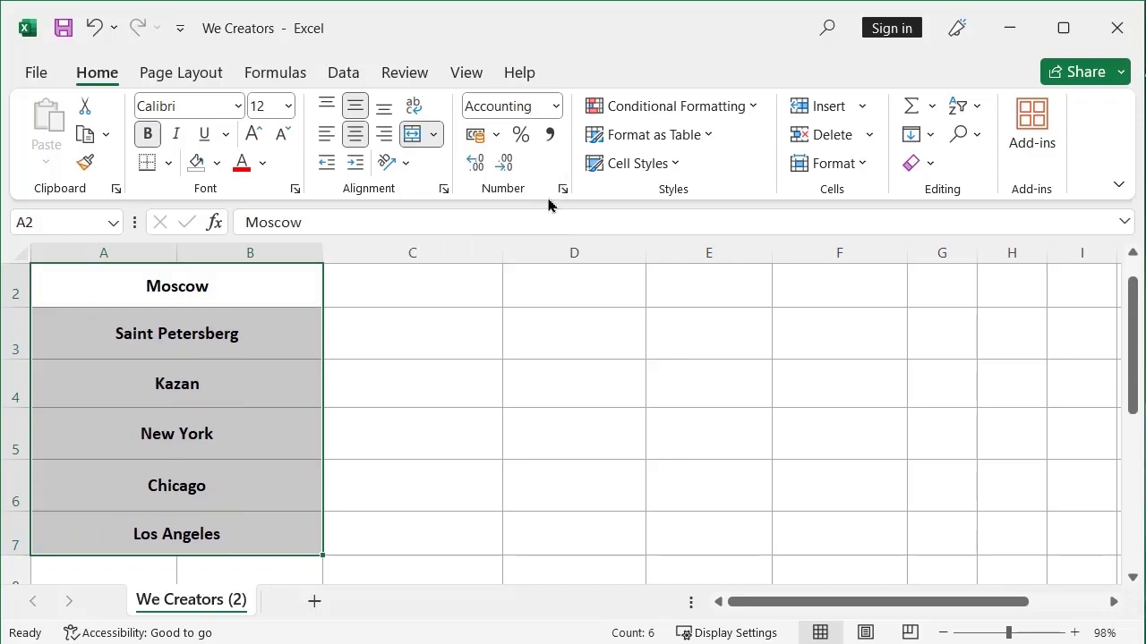